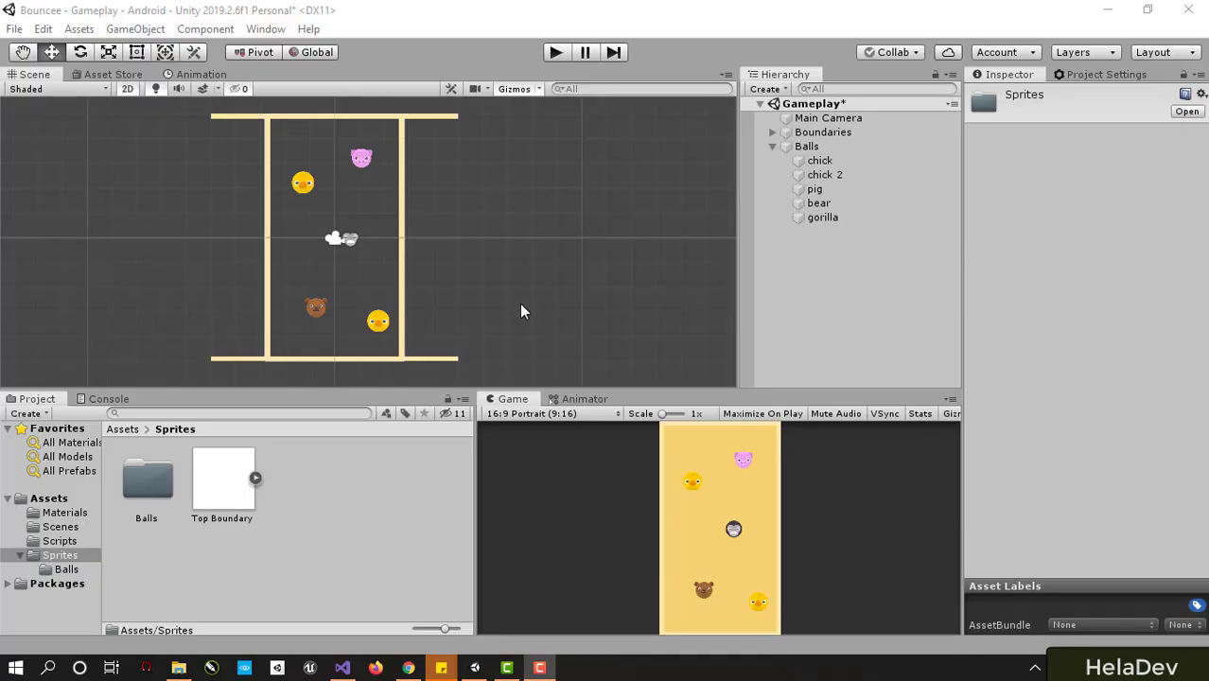
# - Run the game, tap away the gorilla, pig, chick, chick 2 and bear balls, then expand Boundaries
pyautogui.click(555, 54)
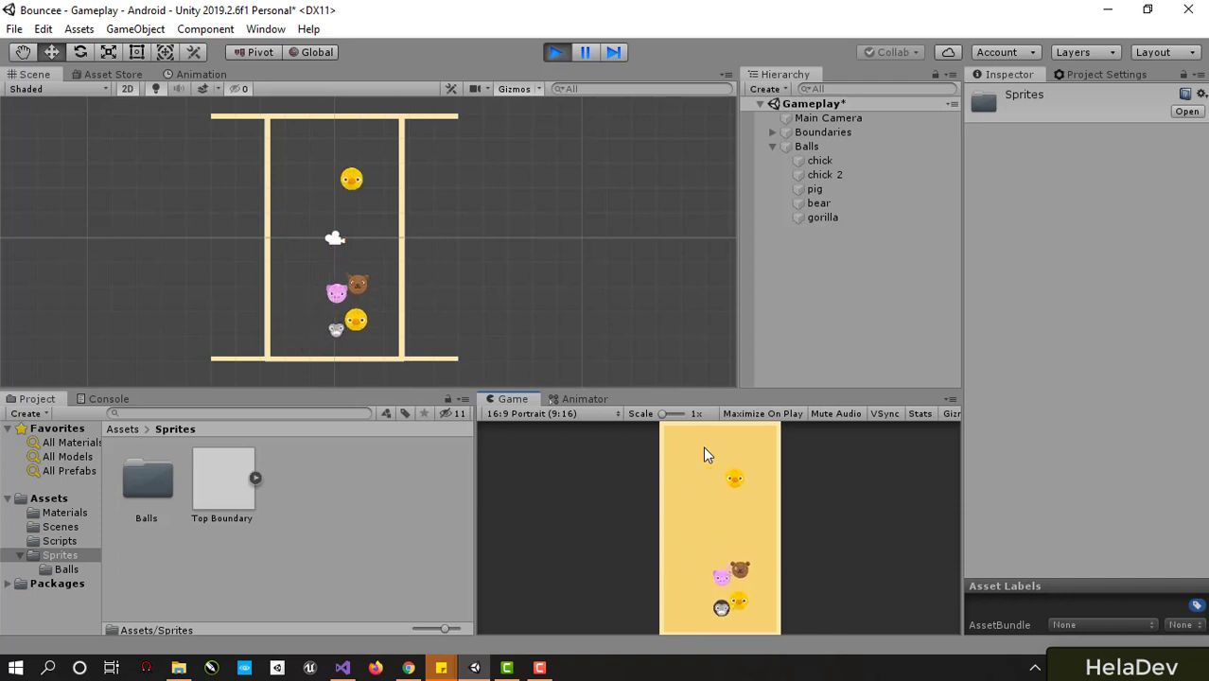
pyautogui.click(680, 482)
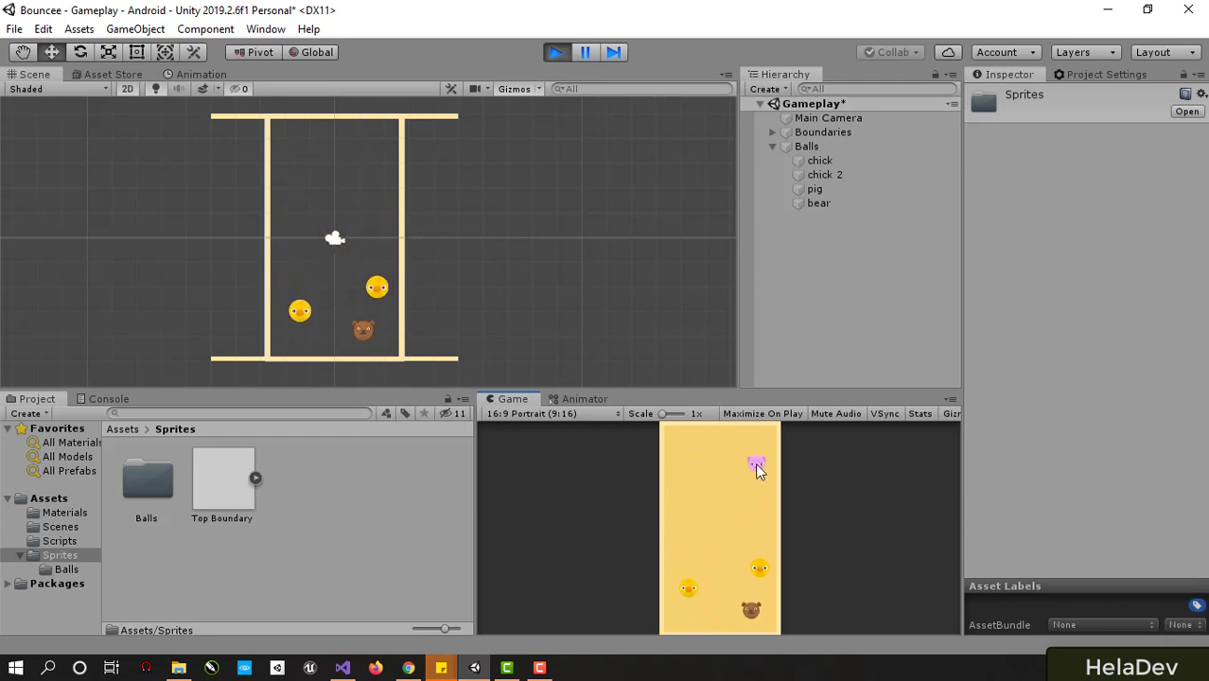
pyautogui.click(757, 463)
pyautogui.click(694, 494)
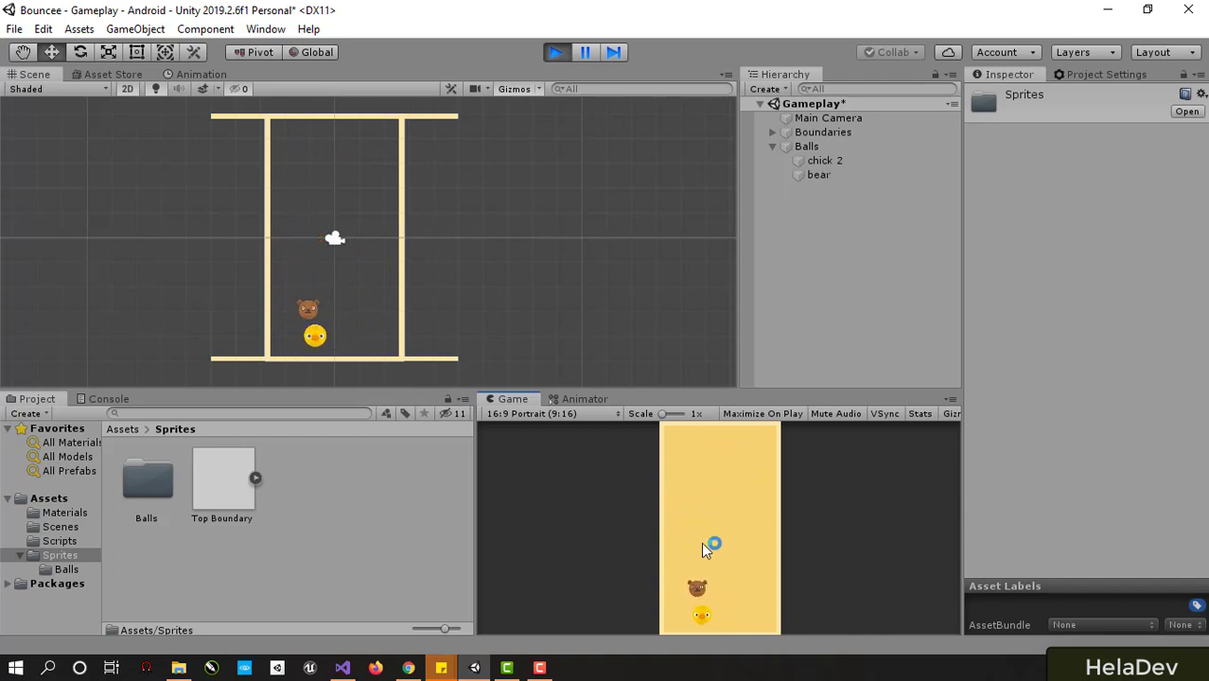
pyautogui.click(760, 560)
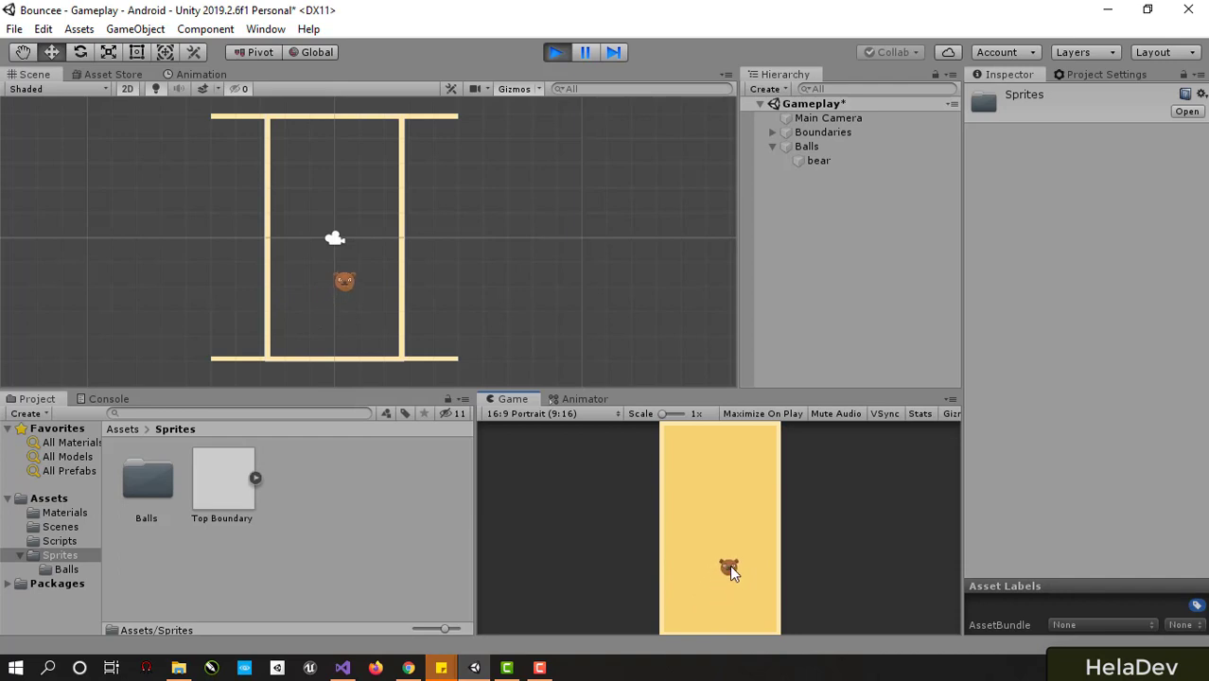
pyautogui.click(729, 566)
pyautogui.click(772, 133)
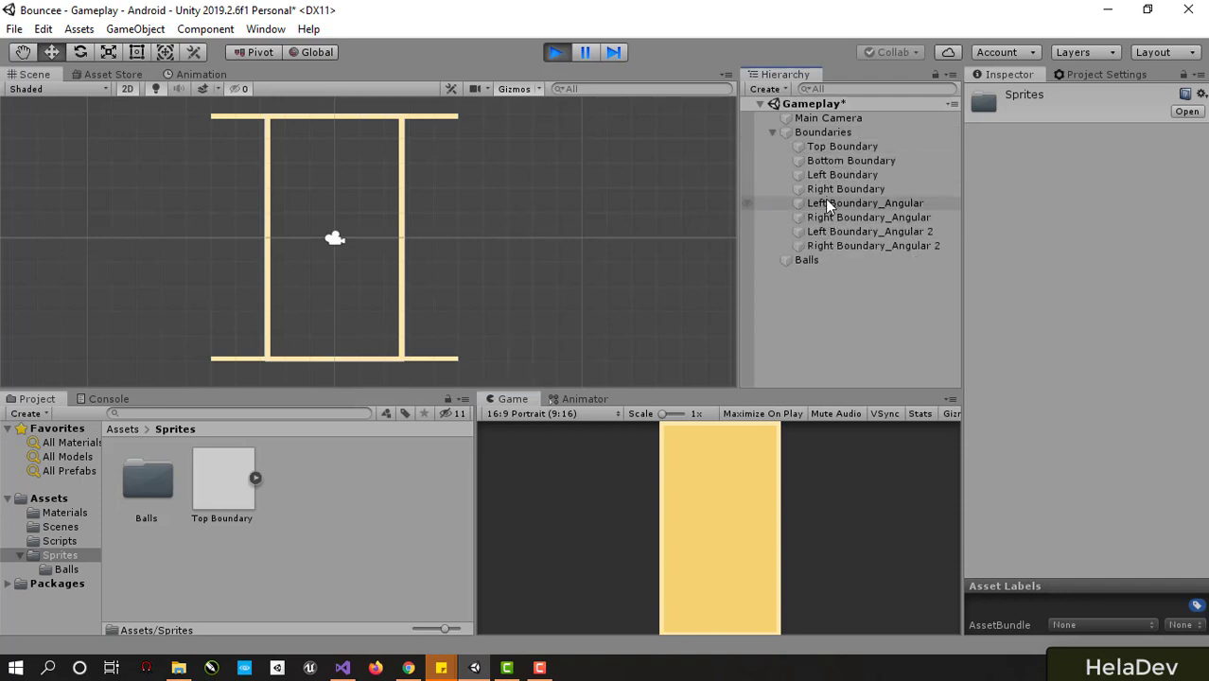
# - Select the four angular boundary bars and raise their Sprite Renderer colour alpha to test visibility
pyautogui.click(825, 200)
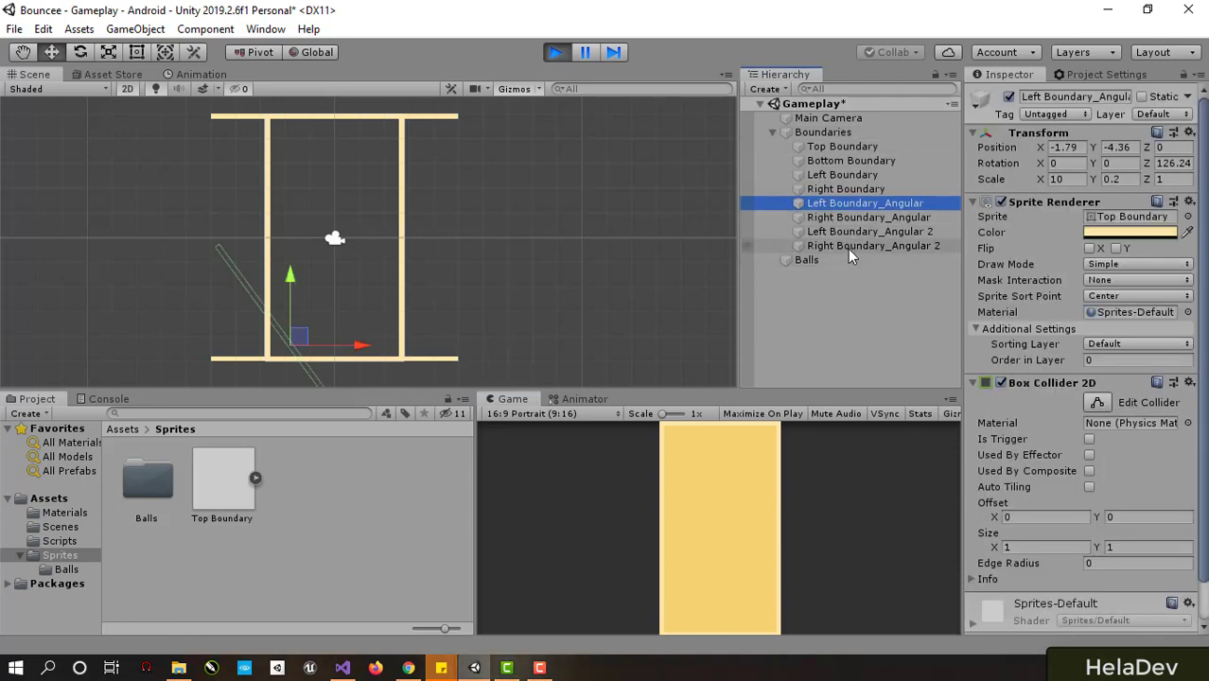
pyautogui.keyDown('shift'); pyautogui.click(848, 248); pyautogui.keyUp('shift')
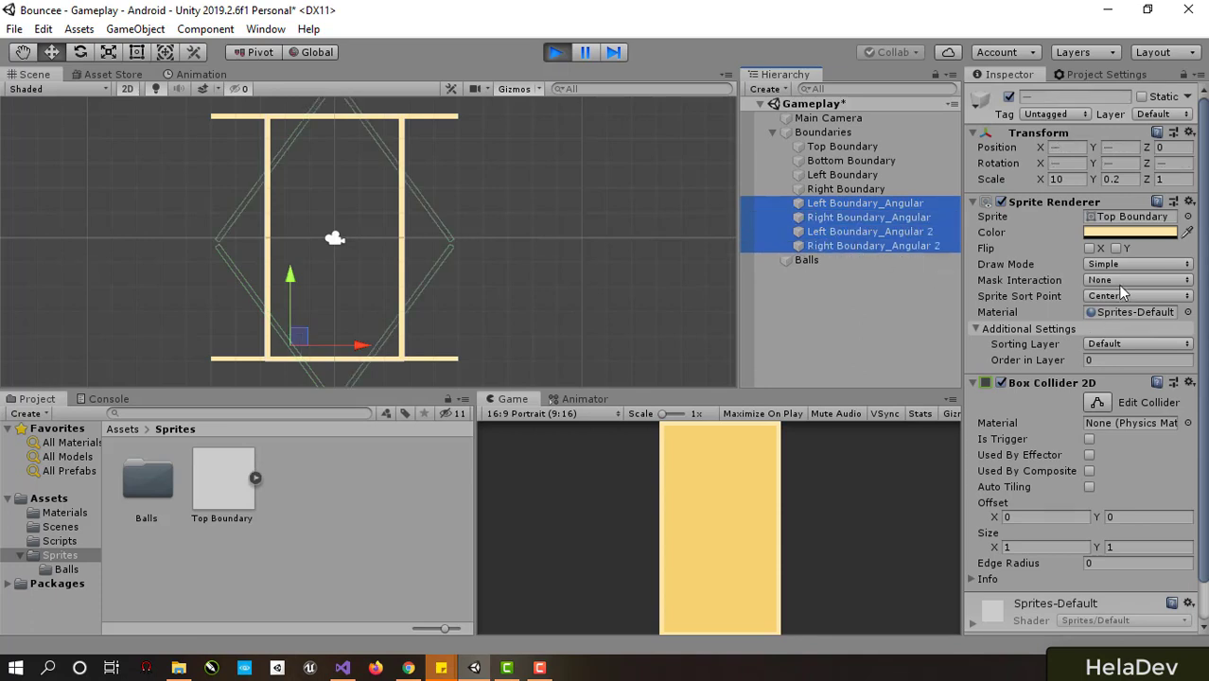
pyautogui.click(1143, 233)
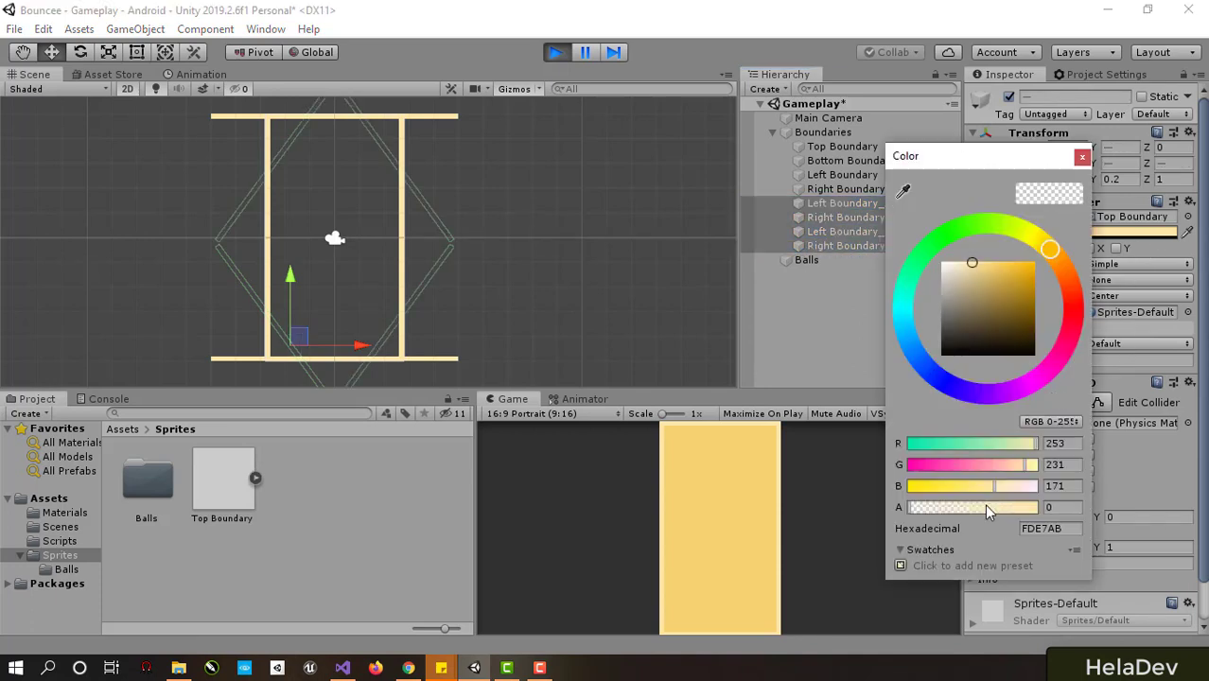
pyautogui.moveTo(910, 513); pyautogui.dragTo(1038, 520)
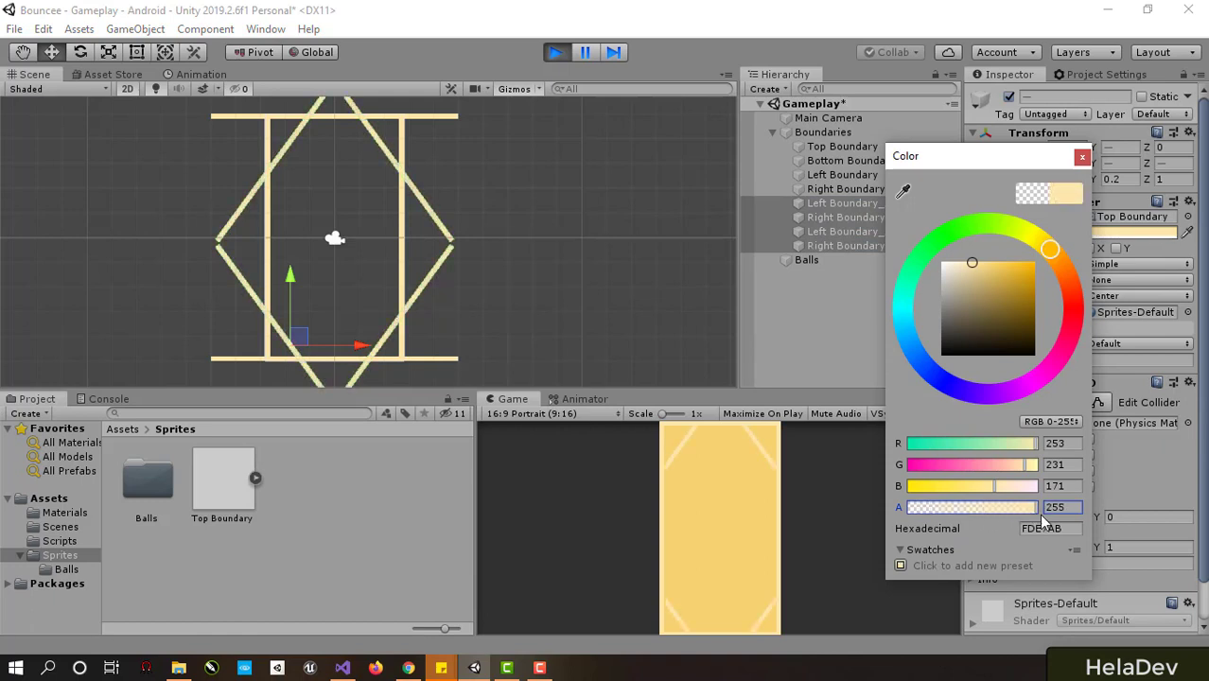
pyautogui.click(1082, 157)
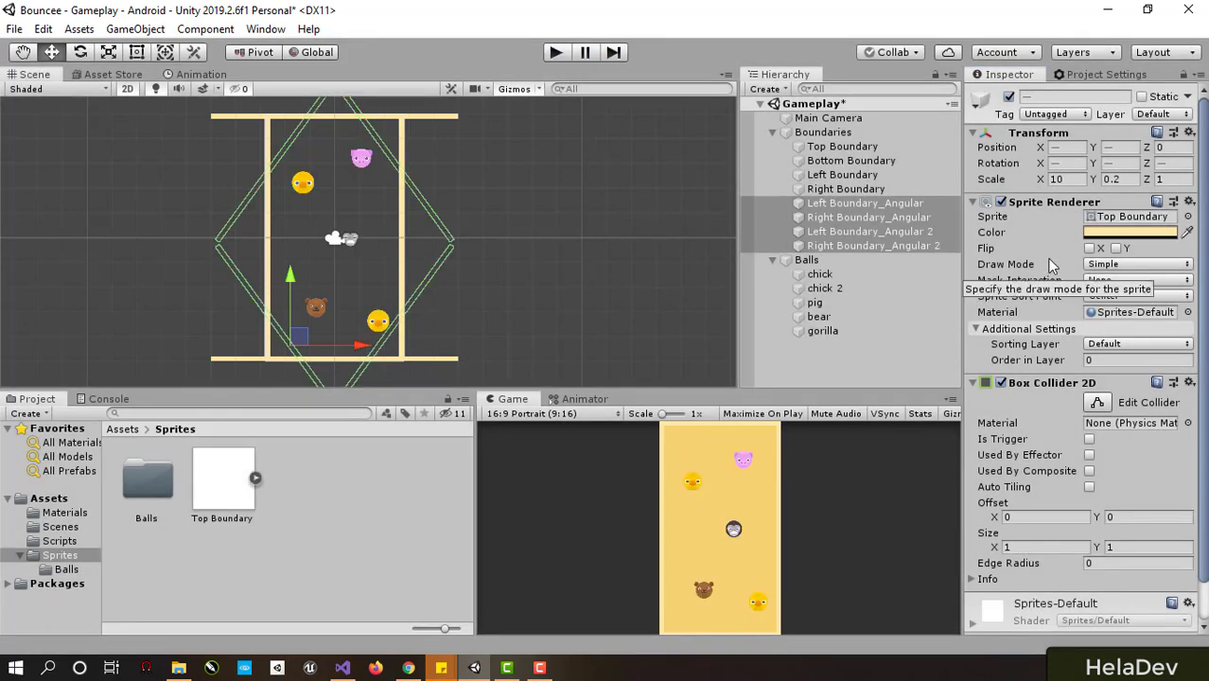
# - Set the angular bars' Sprite Renderer alpha to 255 and run the game again
pyautogui.click(1130, 232)
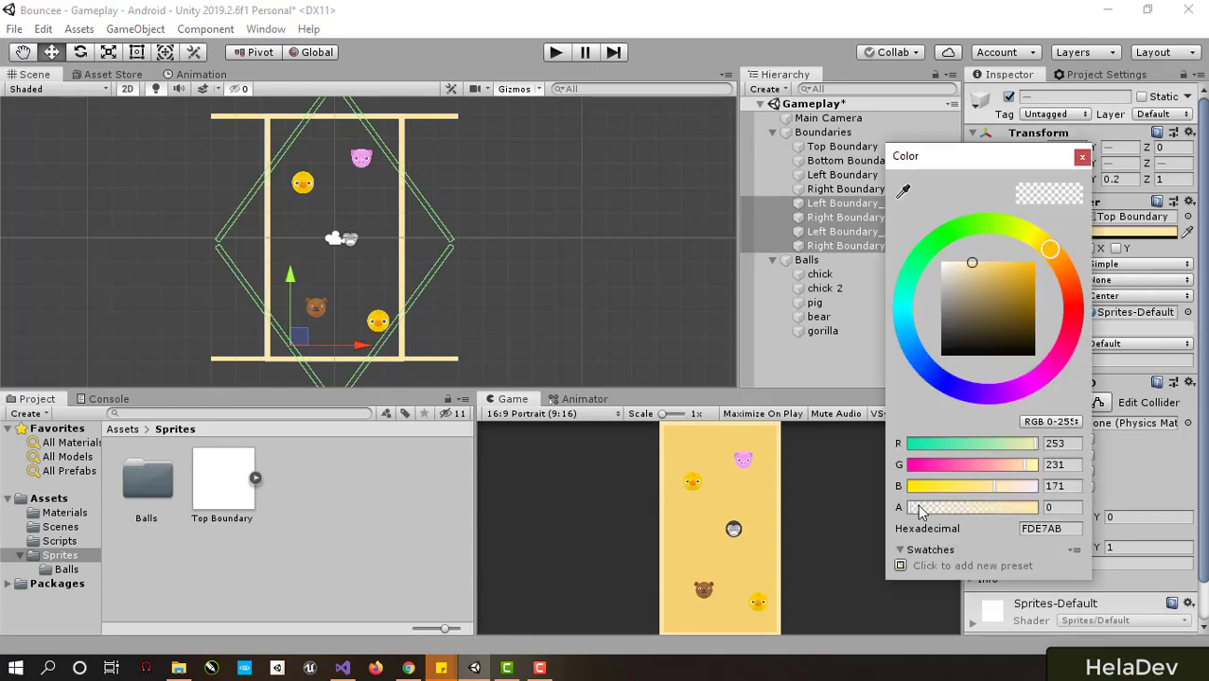
pyautogui.moveTo(910, 509); pyautogui.dragTo(1038, 508)
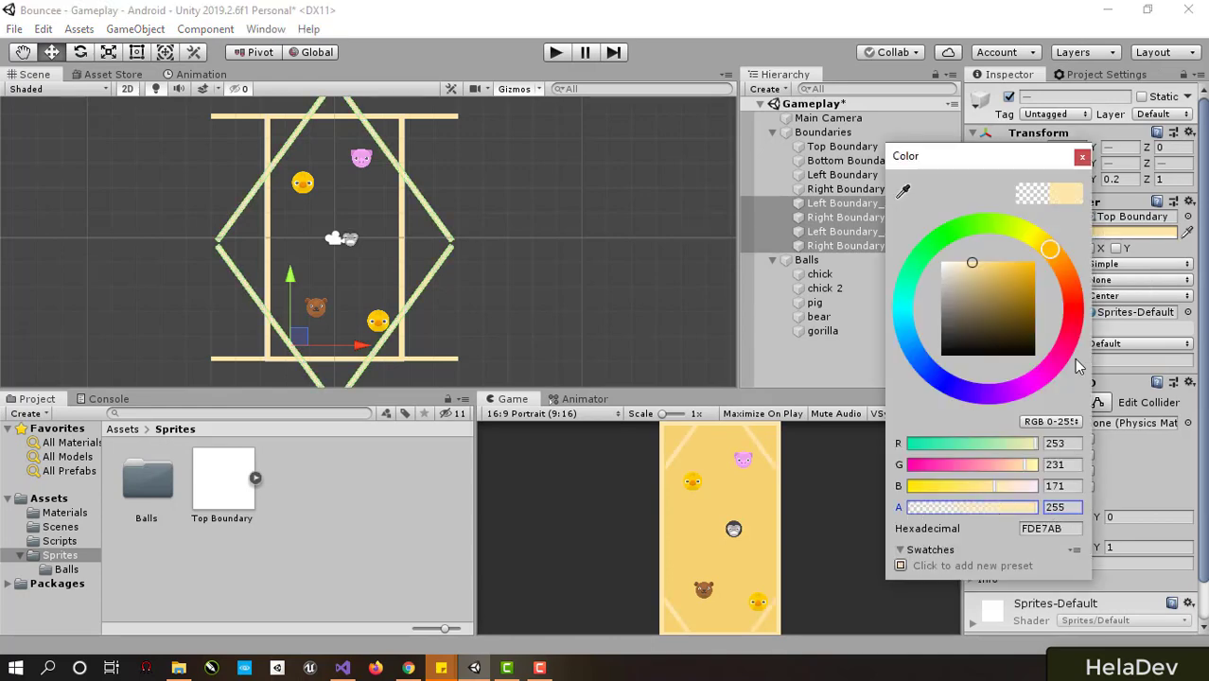
pyautogui.click(1082, 157)
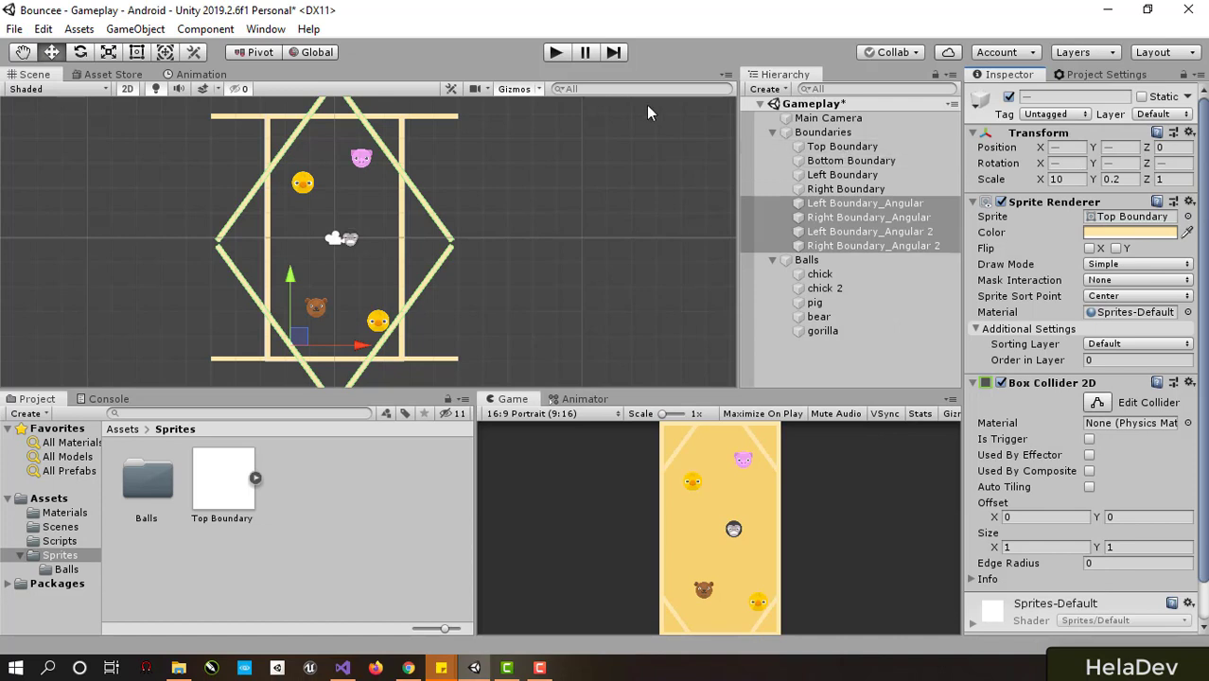
pyautogui.click(556, 54)
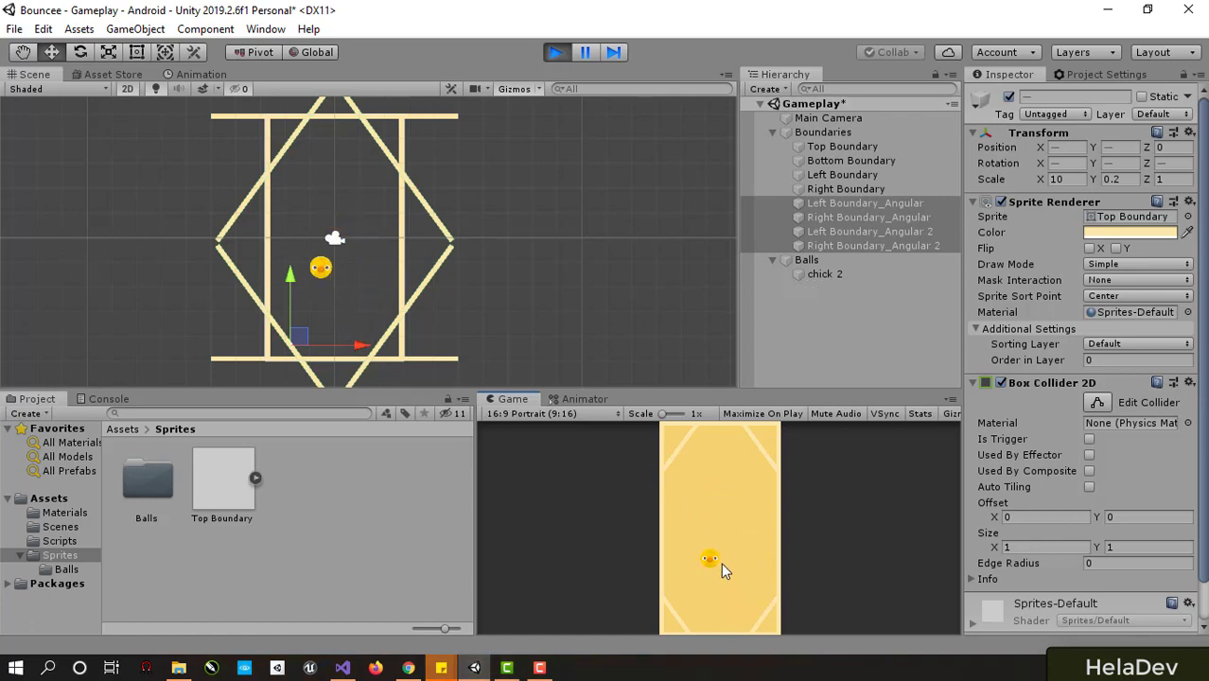
# - Tap away the last chick ball and stop the game
pyautogui.click(712, 501)
pyautogui.click(556, 54)
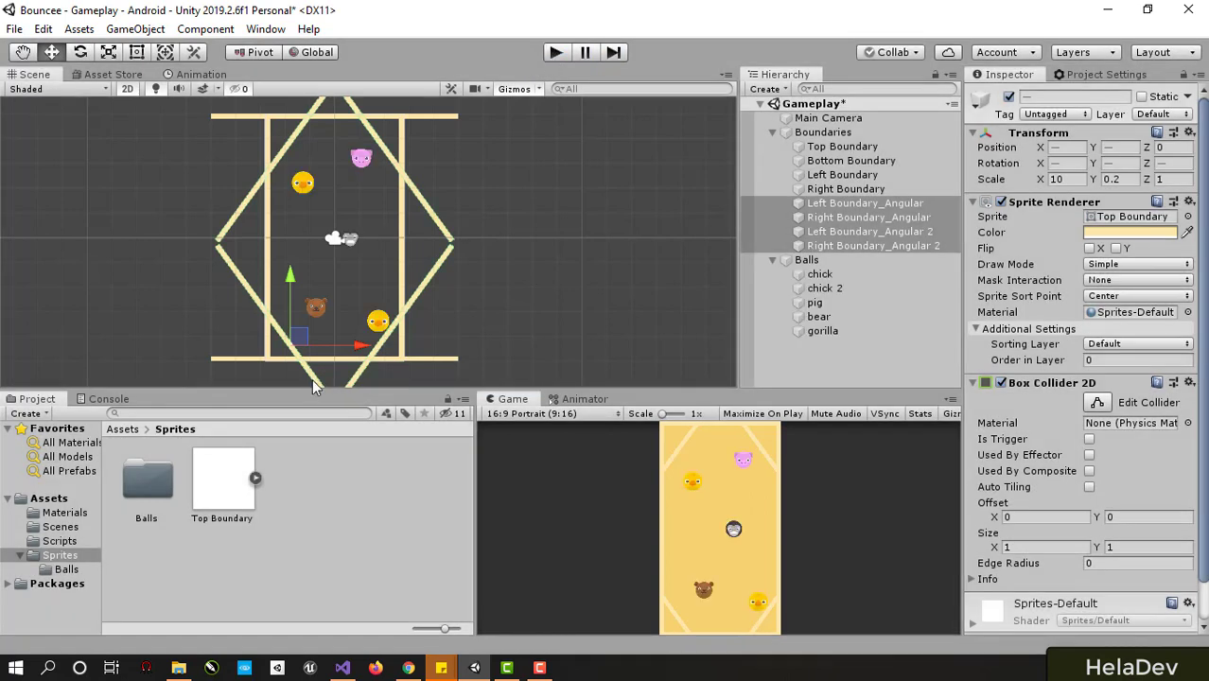
# - Browse the Balls, Materials and Scenes folders in the Project window
pyautogui.doubleClick(152, 492)
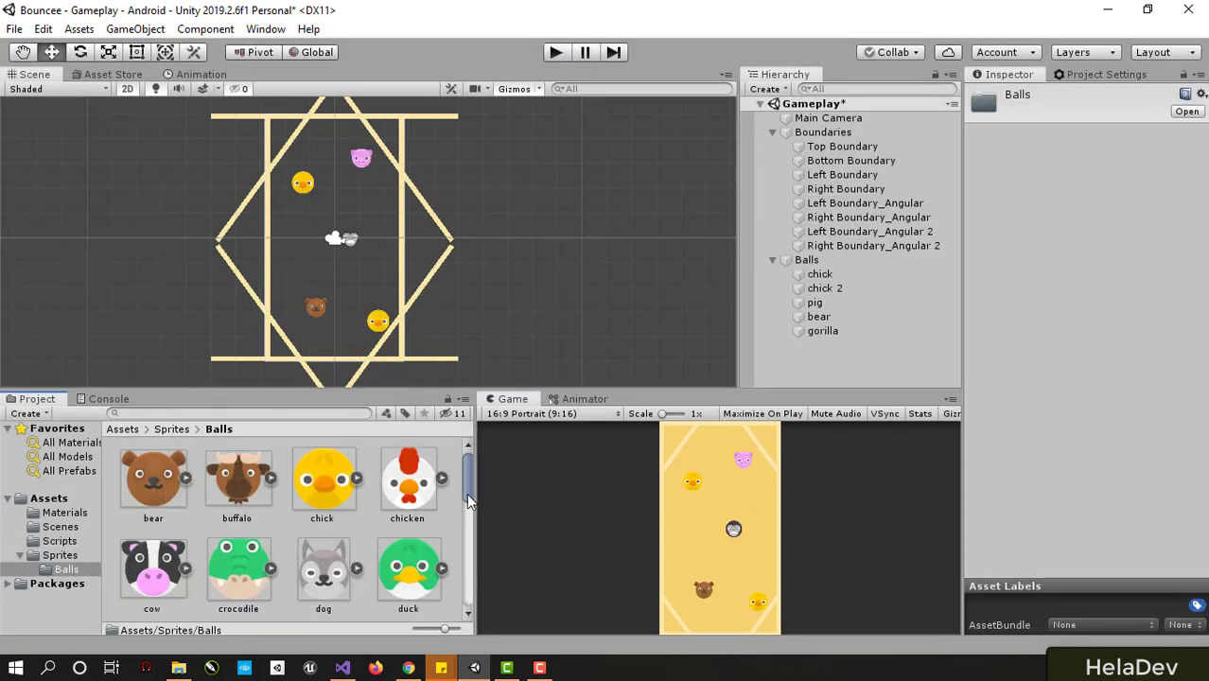
pyautogui.moveTo(466, 493)
pyautogui.mouseDown()
pyautogui.moveTo(465, 590)
pyautogui.moveTo(450, 489)
pyautogui.mouseUp()
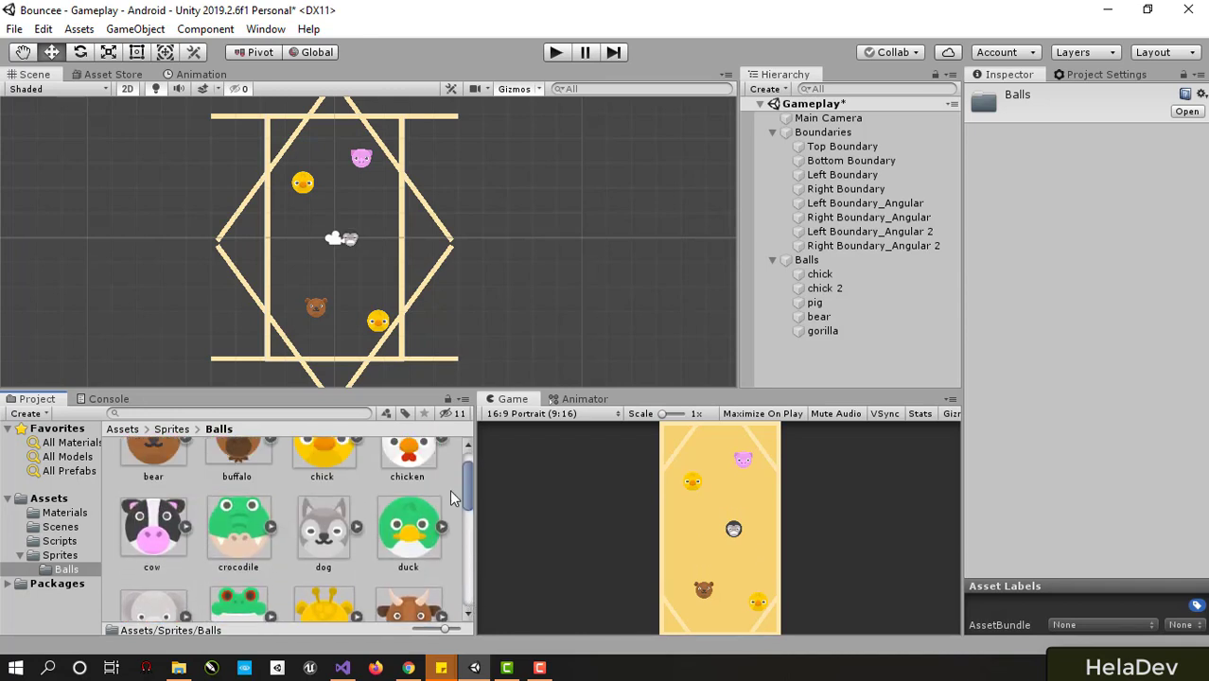
pyautogui.click(122, 430)
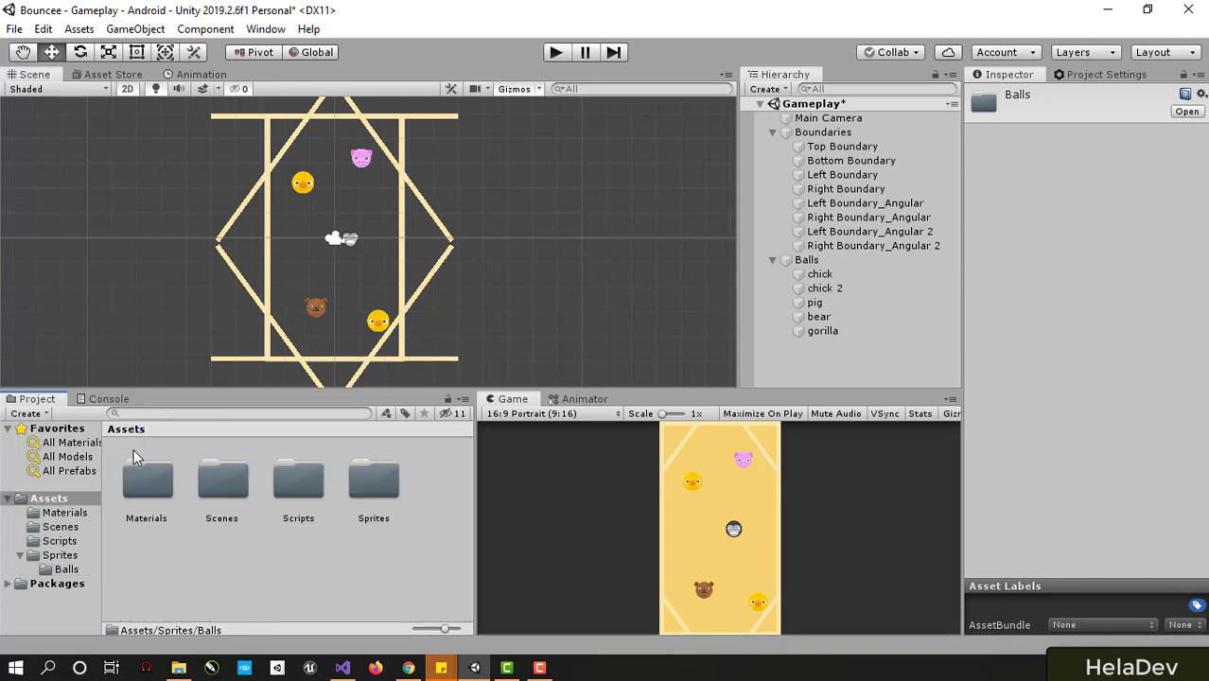
pyautogui.doubleClick(150, 475)
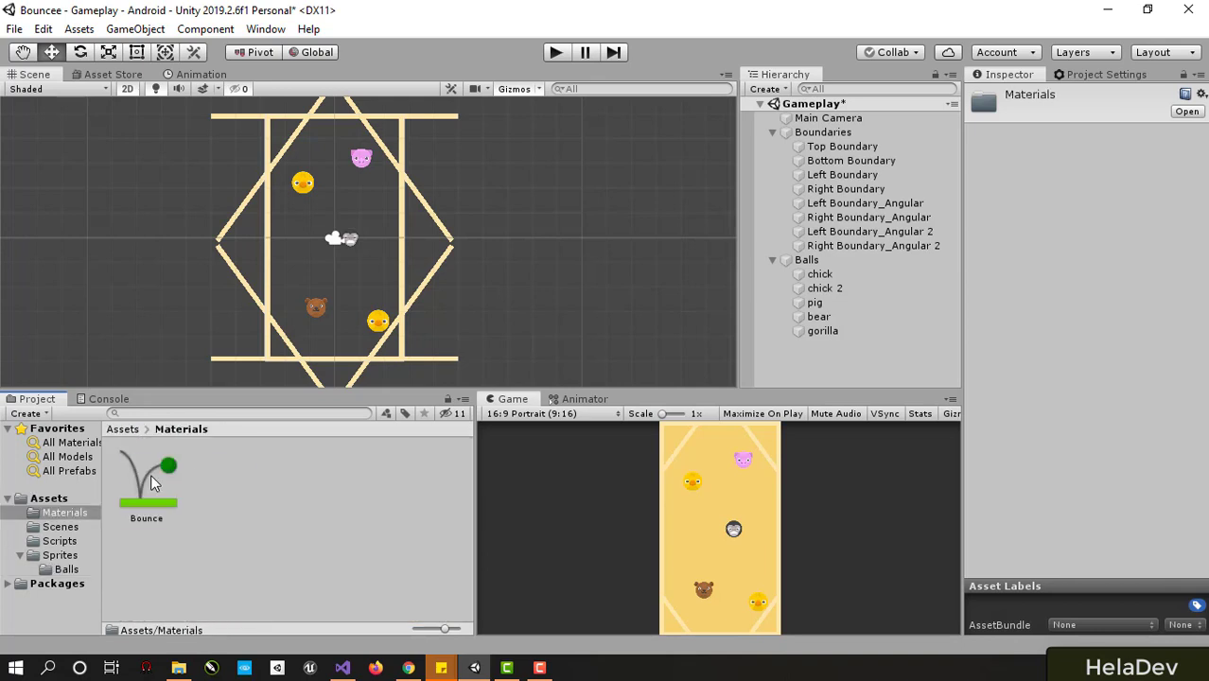
pyautogui.click(131, 431)
pyautogui.doubleClick(218, 490)
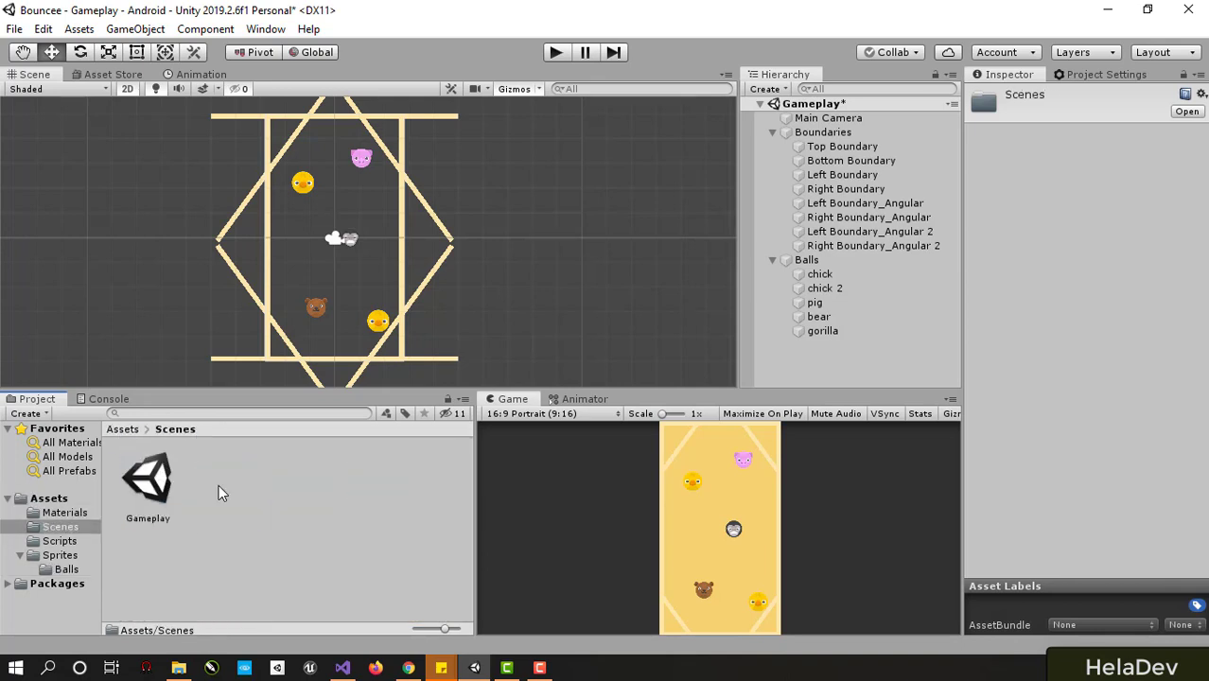
pyautogui.click(133, 430)
# - Open the Scripts folder and inspect BallScript
pyautogui.doubleClick(306, 490)
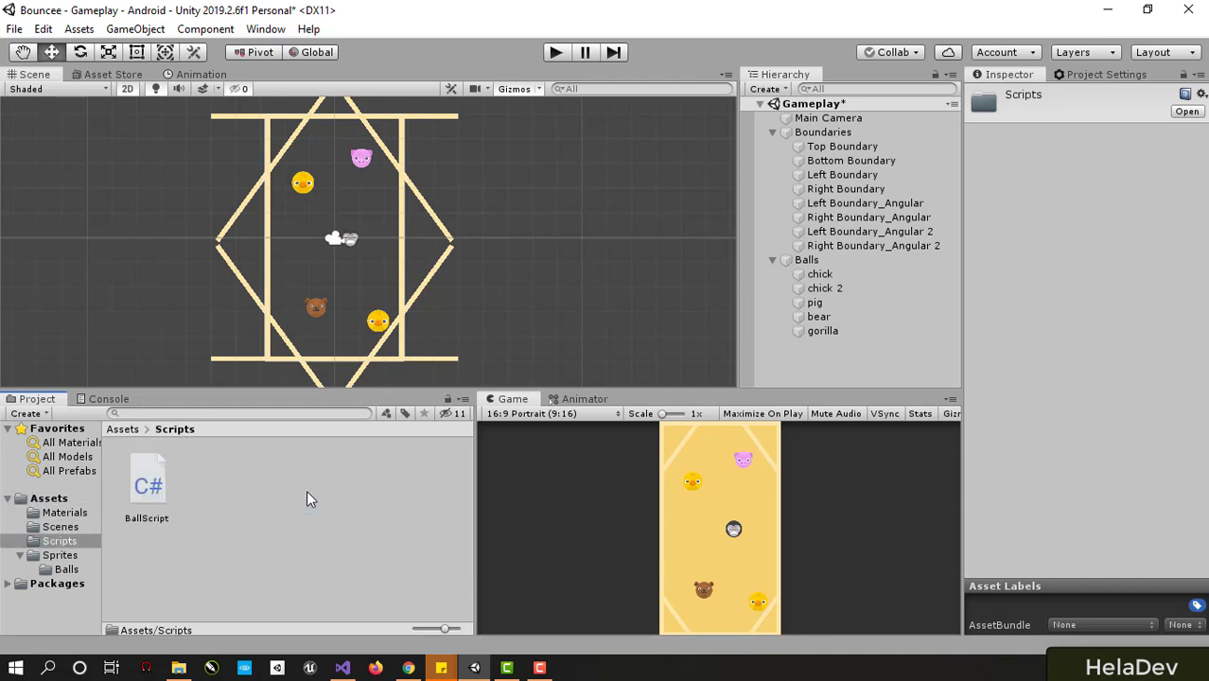
pyautogui.click(148, 486)
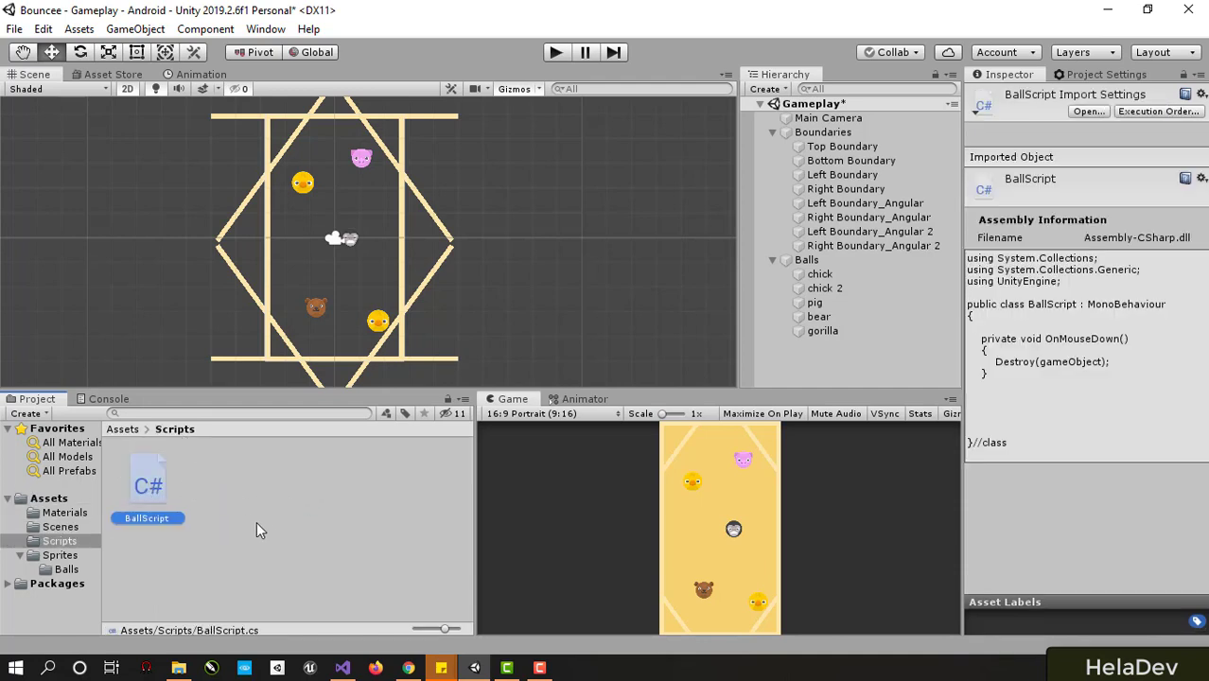
pyautogui.click(123, 431)
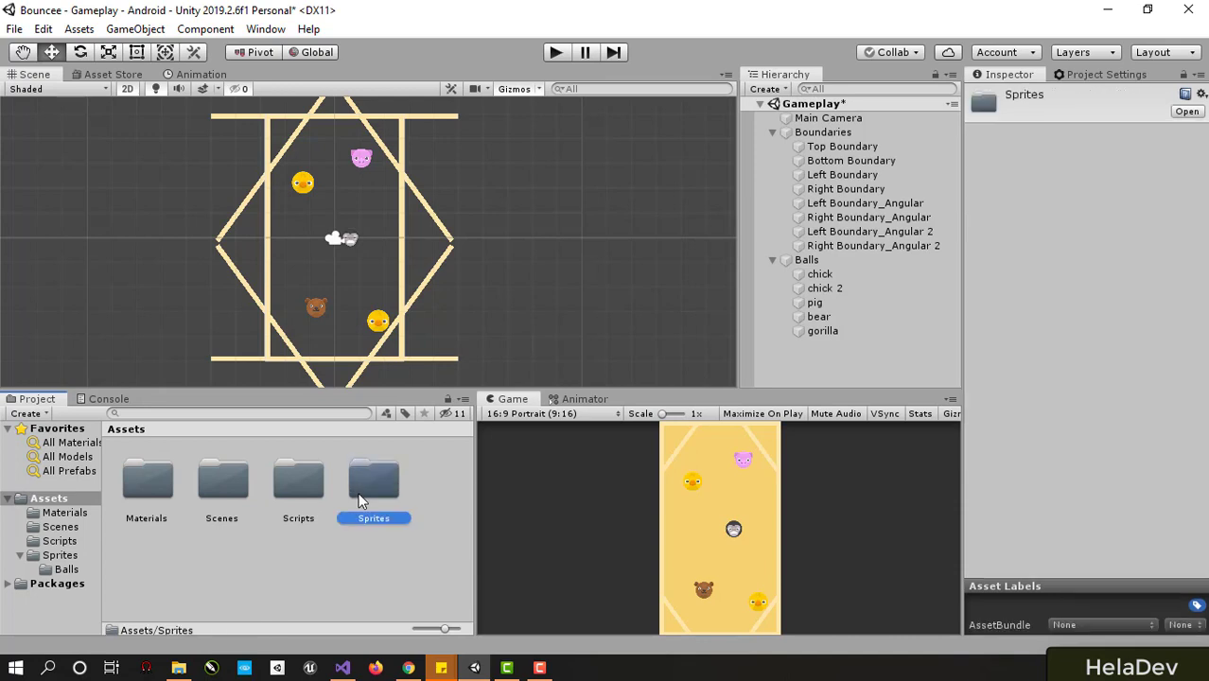
# - Open the Sprites folder and collapse the Boundaries and Balls groups in the Hierarchy
pyautogui.doubleClick(371, 483)
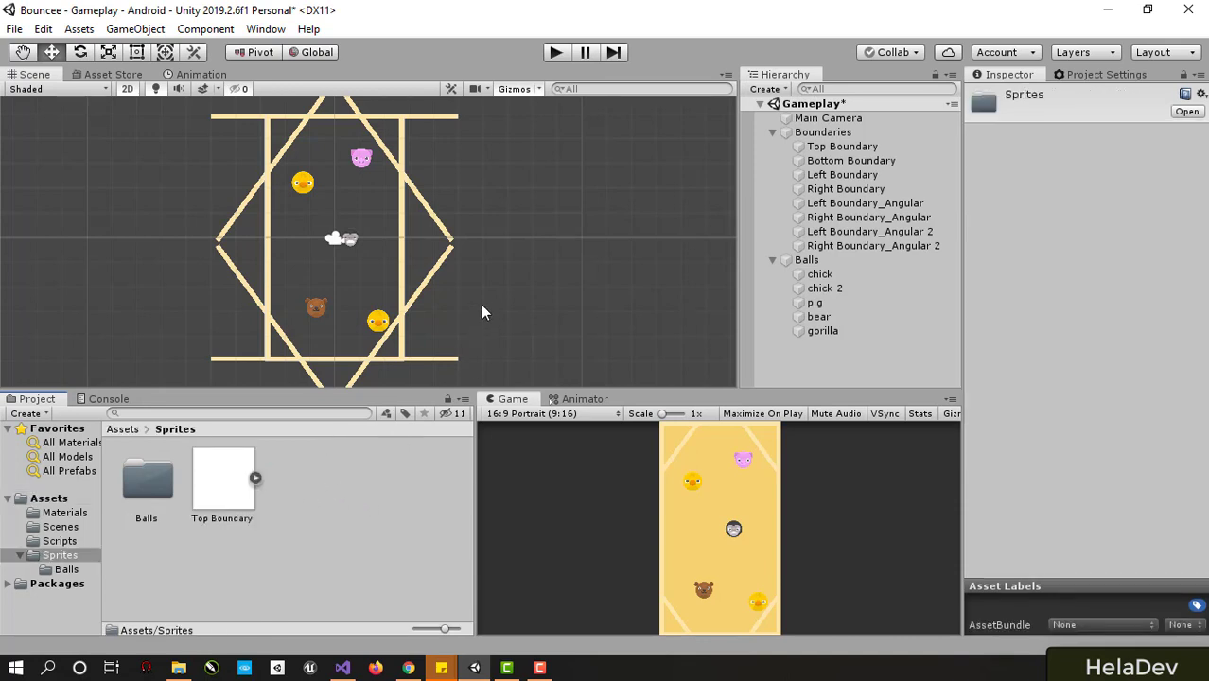
pyautogui.scroll(-1, 481, 312)
pyautogui.scroll(-1, 481, 312)
pyautogui.scroll(-1, 481, 312)
pyautogui.scroll(-2, 480, 312)
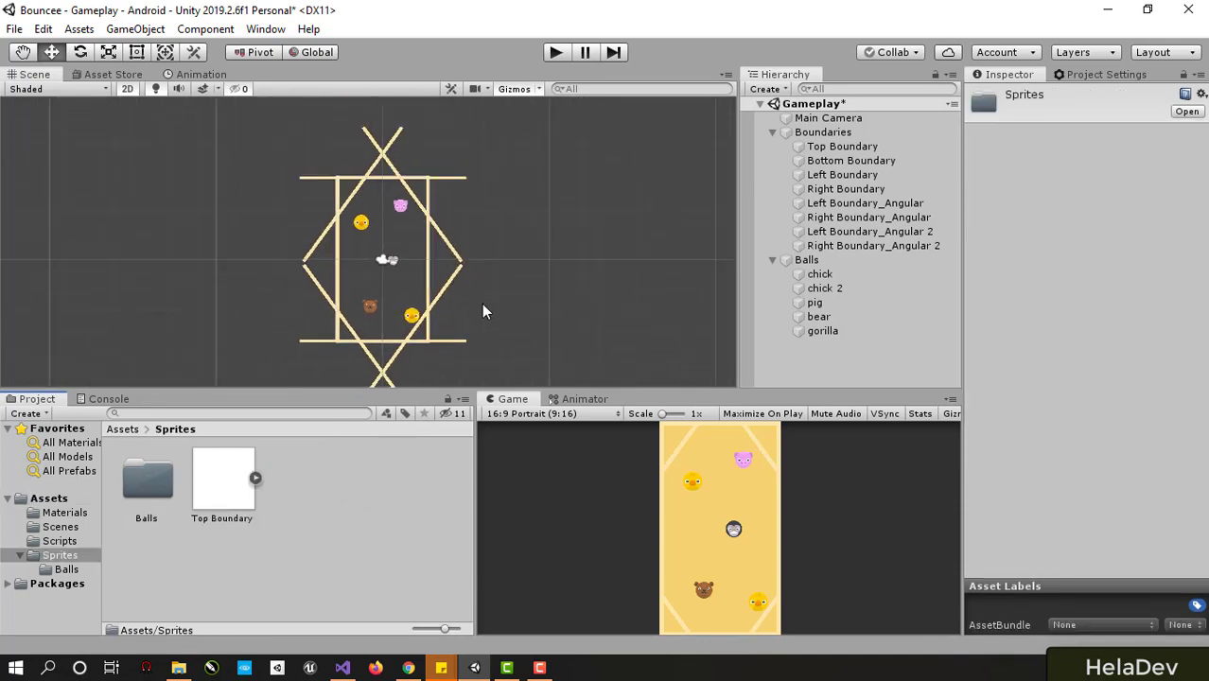
pyautogui.click(772, 132)
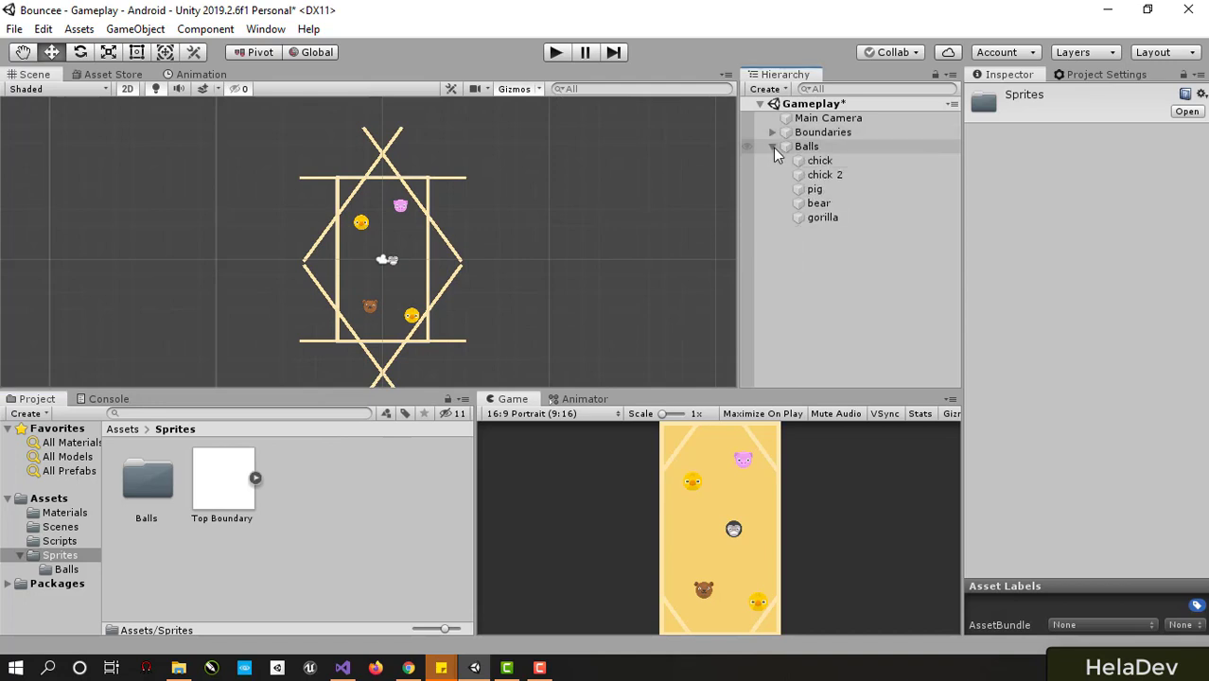
pyautogui.click(773, 147)
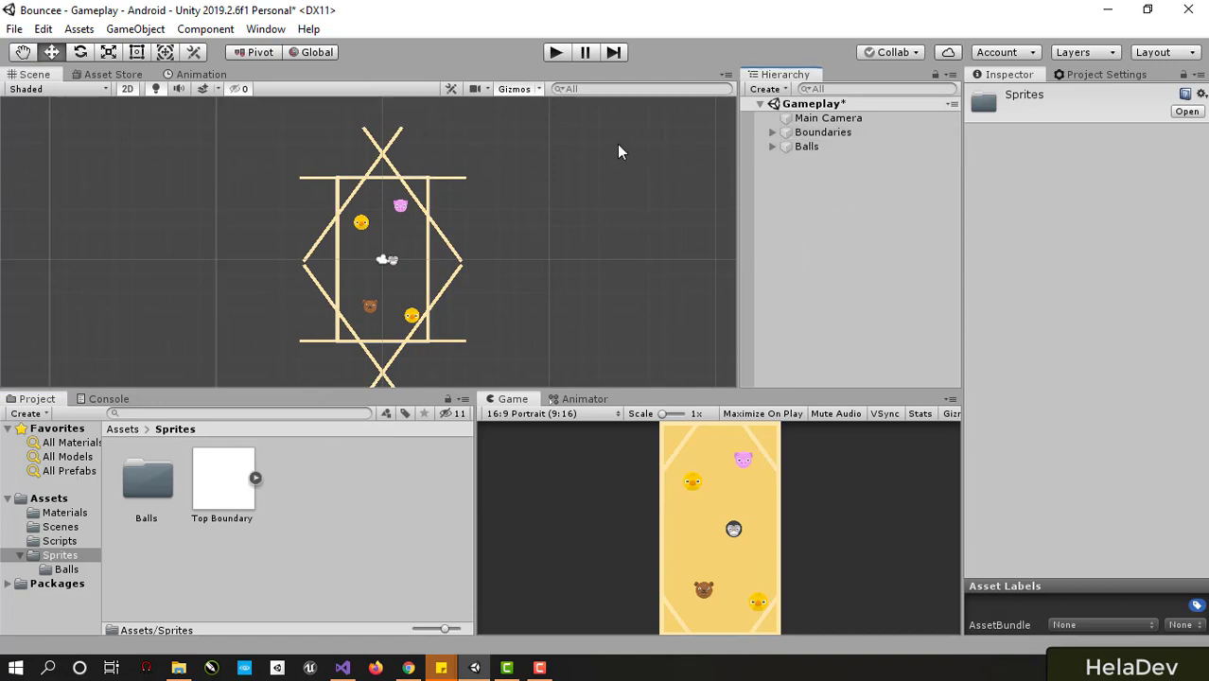
pyautogui.click(557, 53)
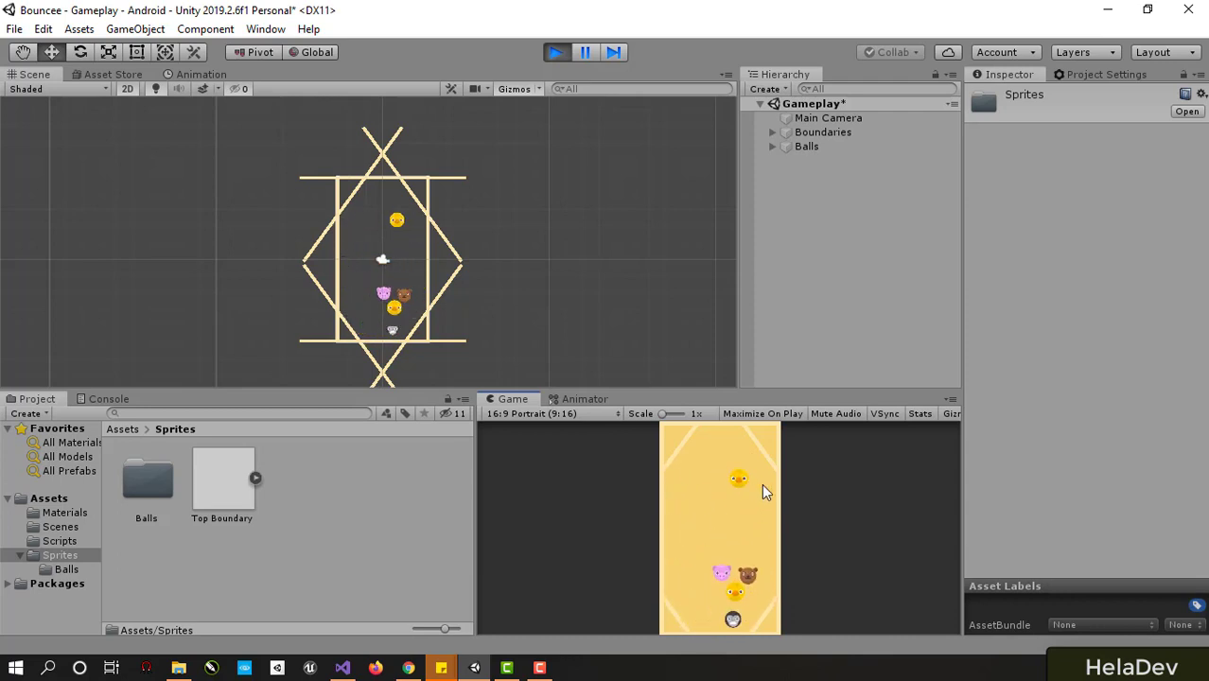
pyautogui.click(709, 481)
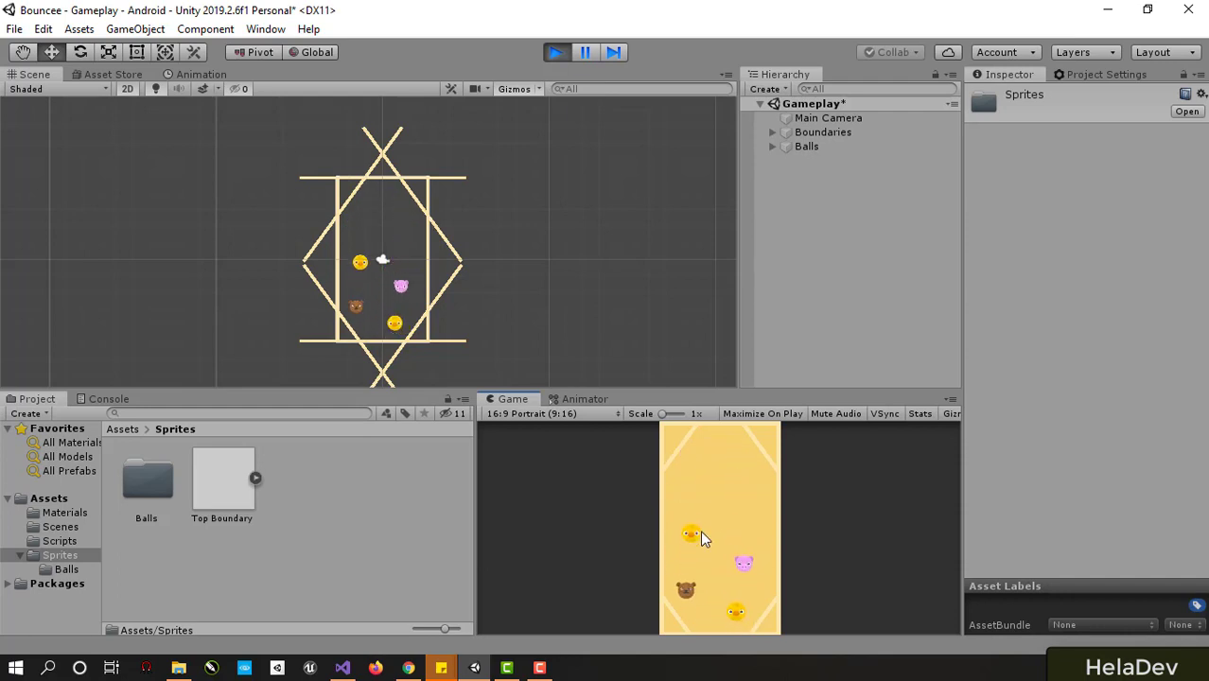
pyautogui.click(696, 545)
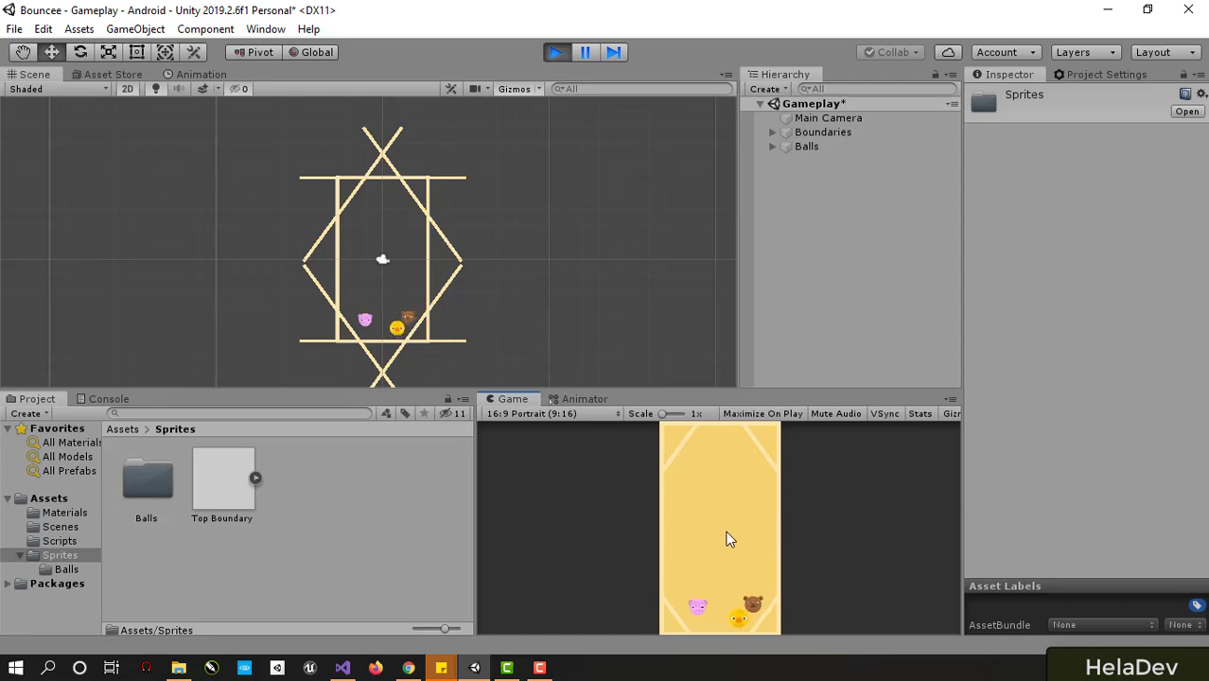
pyautogui.click(725, 564)
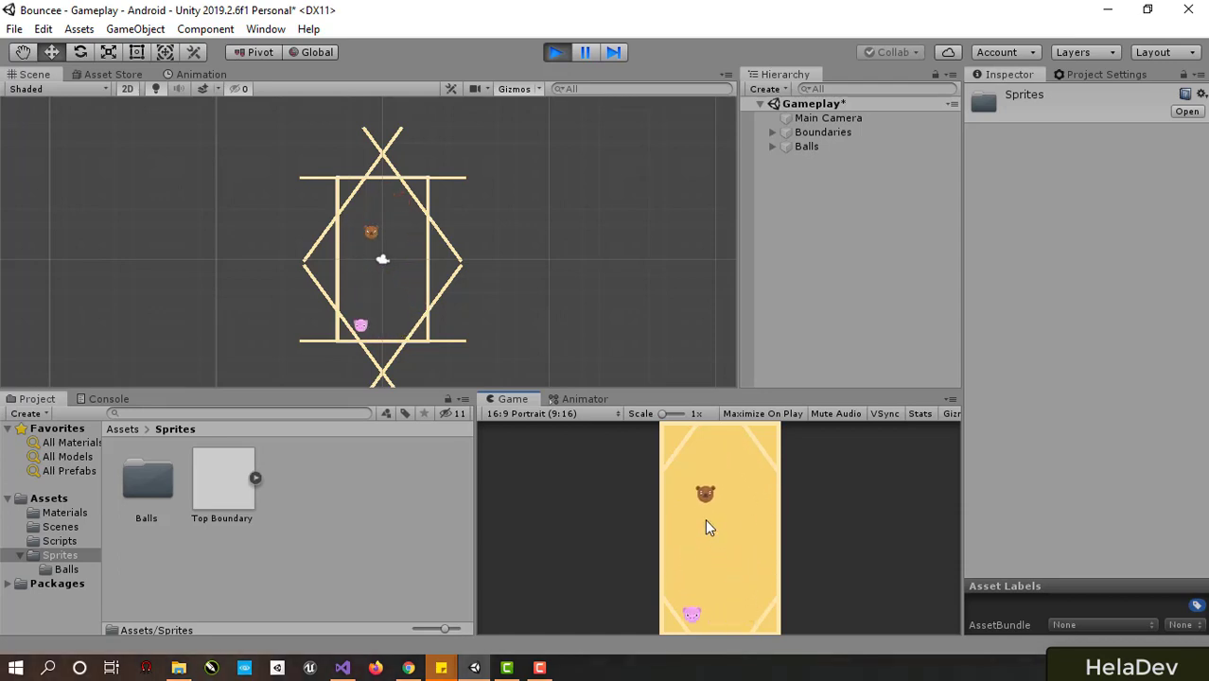
pyautogui.click(716, 545)
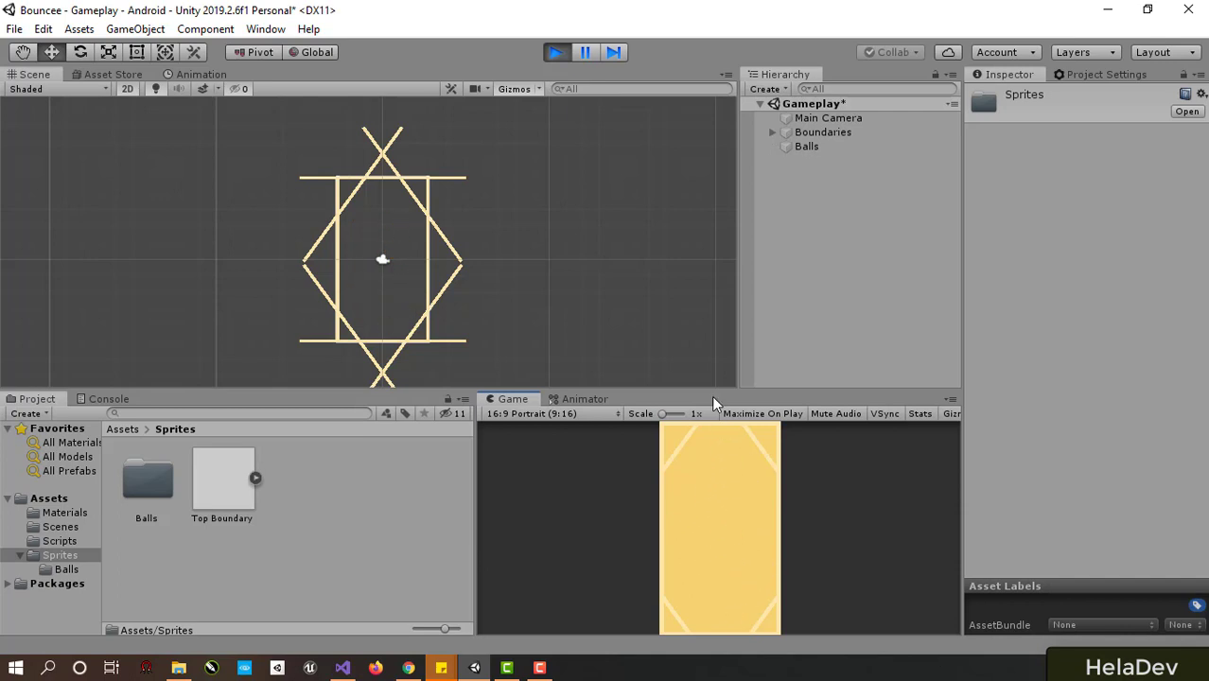
pyautogui.click(555, 56)
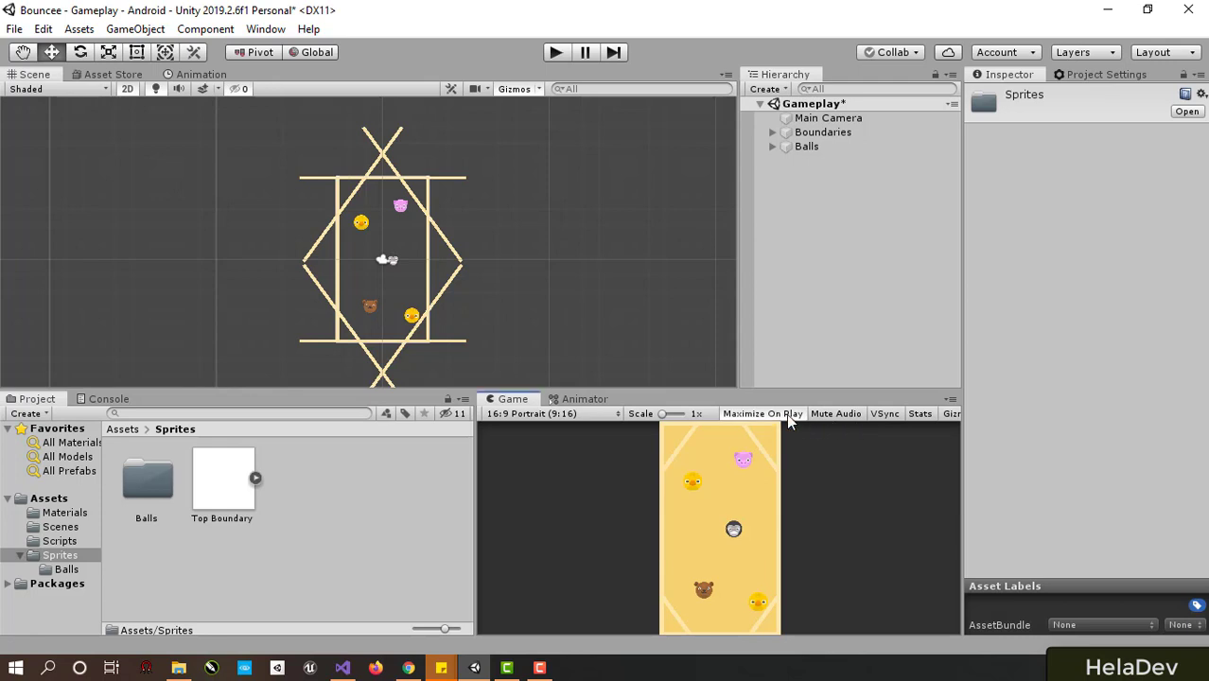
pyautogui.click(555, 54)
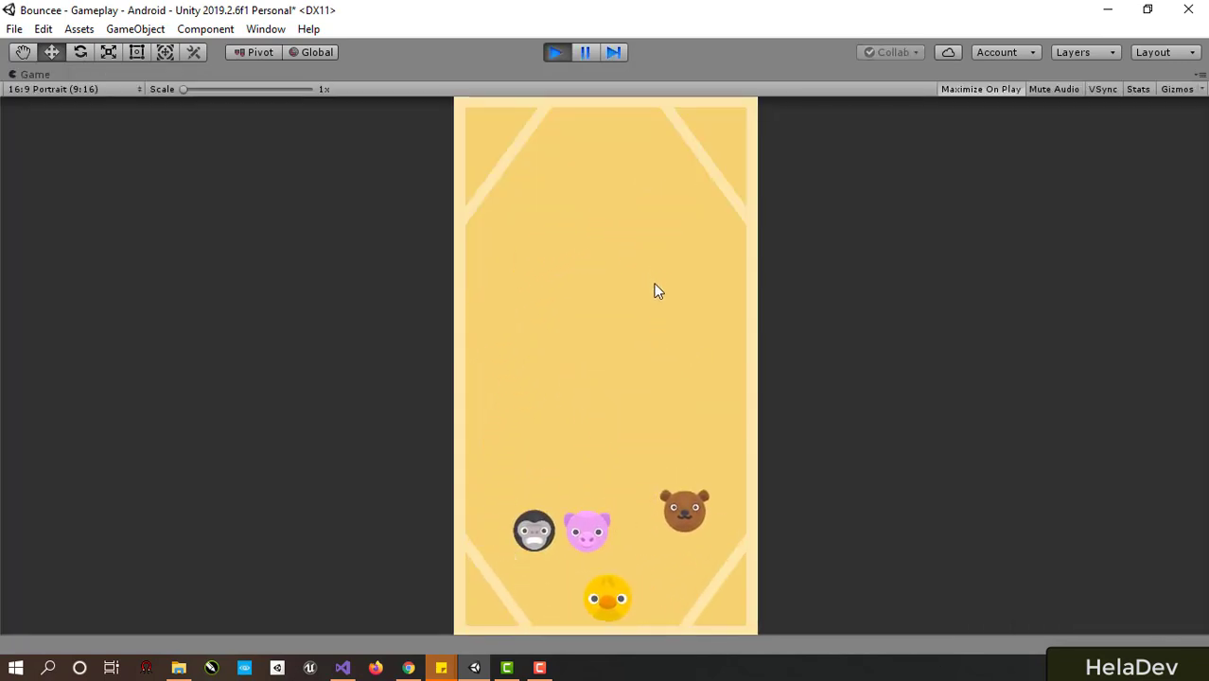
pyautogui.click(516, 231)
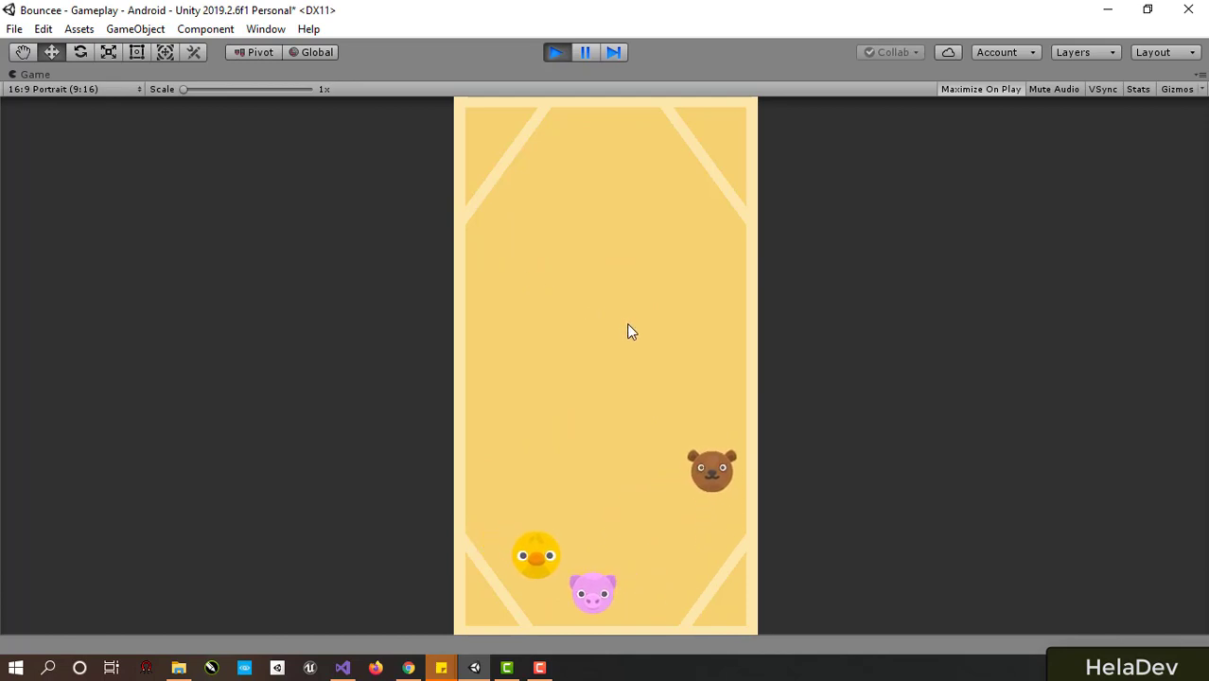
pyautogui.click(684, 421)
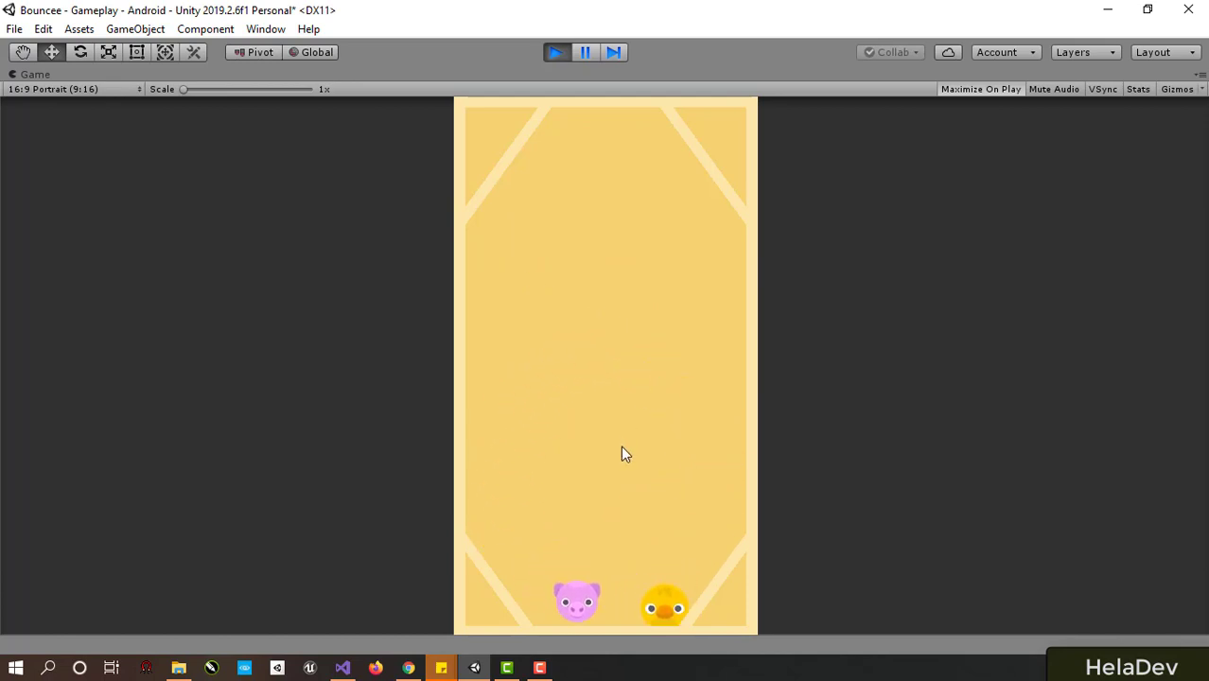
pyautogui.click(525, 361)
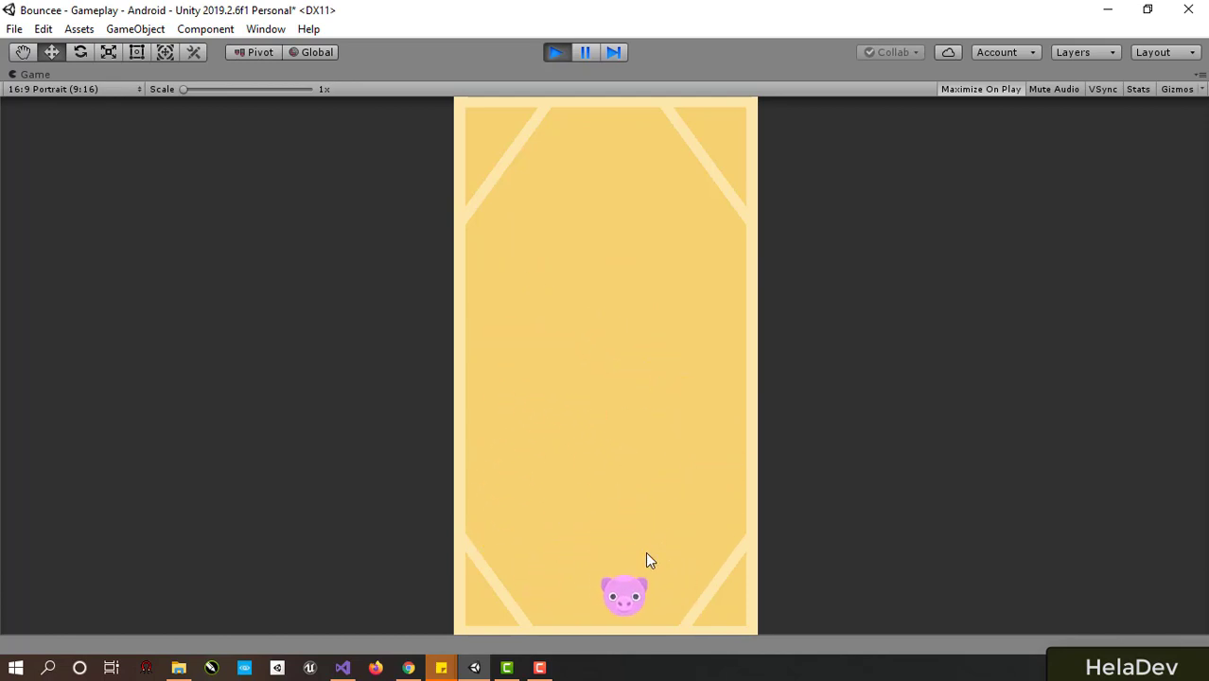
pyautogui.click(555, 53)
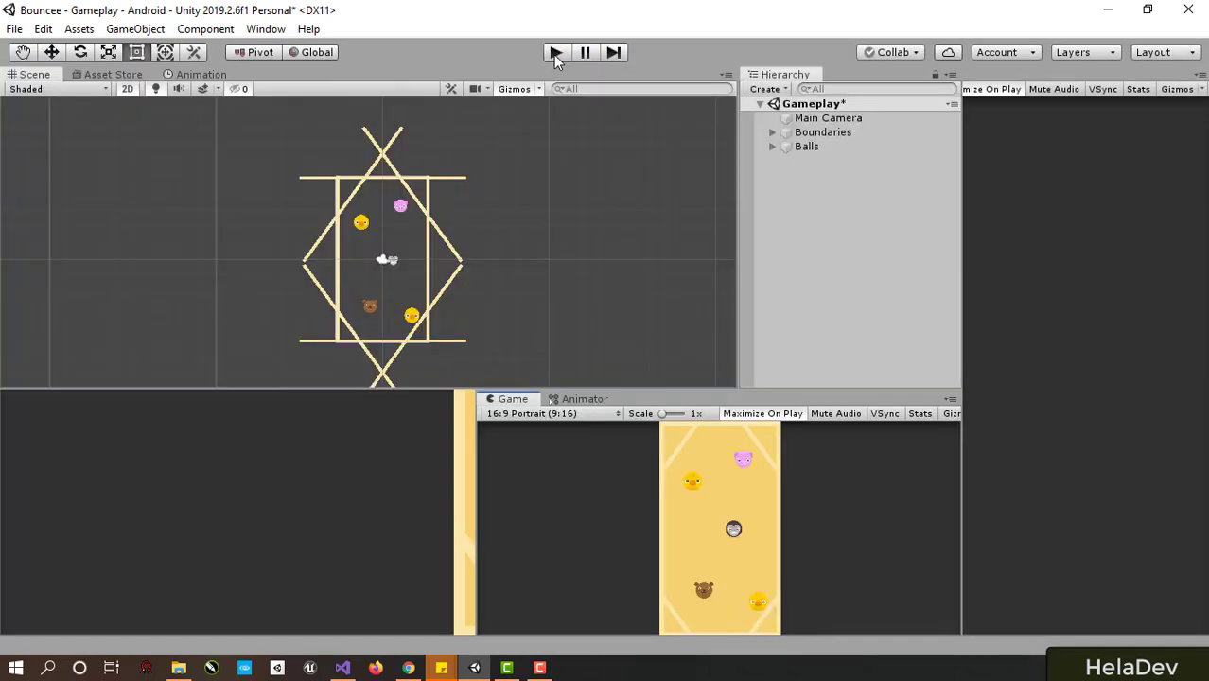